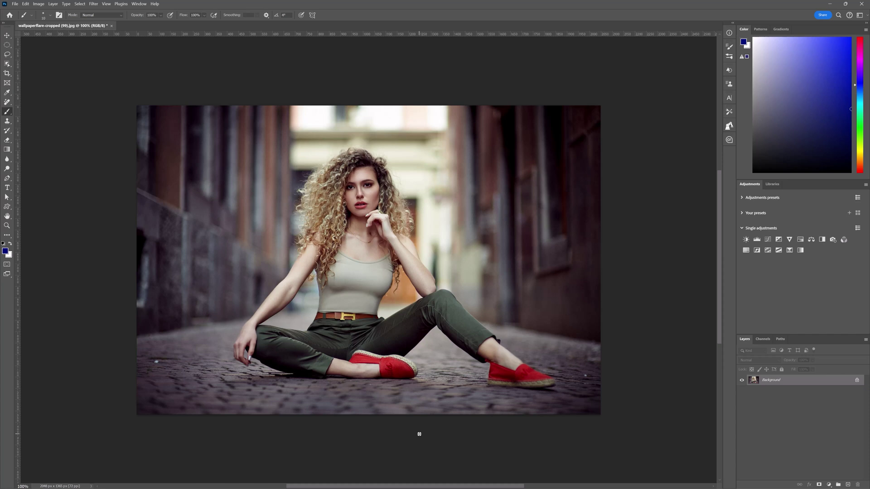
- Duplicate the Background to Layer 1, group it into Group 1, and select Layer 1
key("ctrl+j")
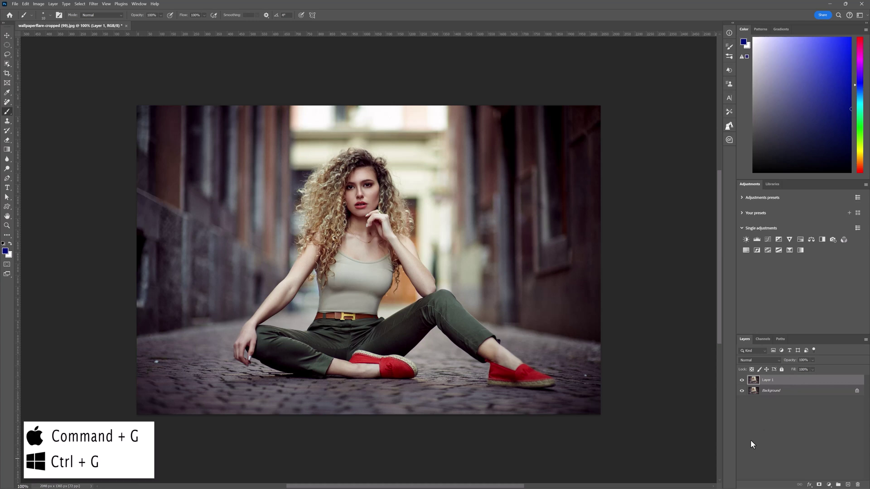
key("ctrl+g")
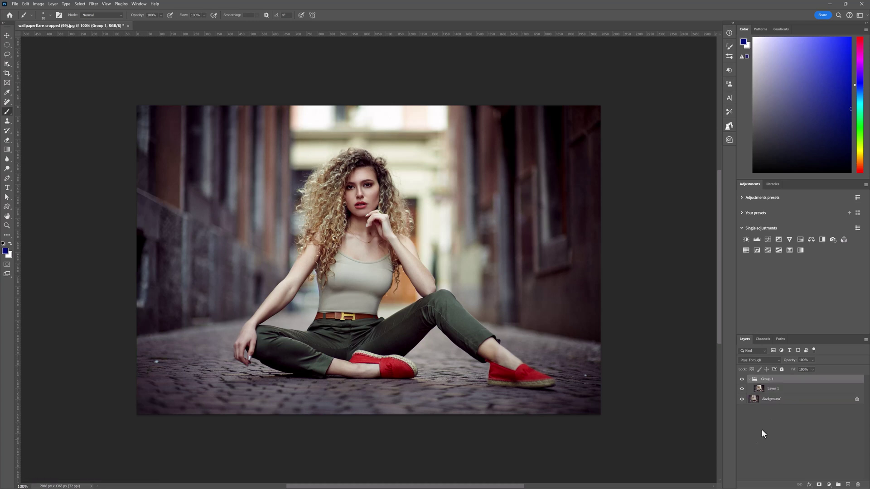
left_click(749, 379)
left_click_drag(761, 401, 763, 394)
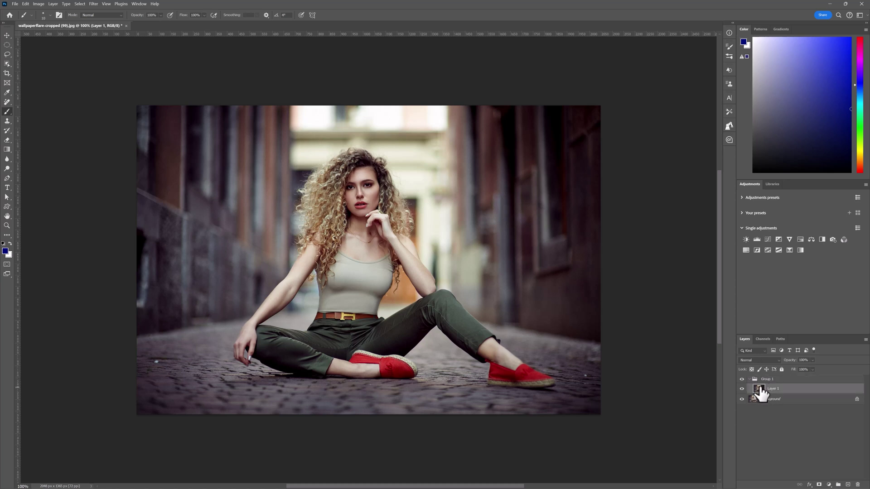
mouse_move(761, 395)
left_mouse_down()
mouse_move(762, 383)
mouse_move(758, 393)
left_mouse_up()
mouse_move(758, 393)
left_mouse_down()
mouse_move(771, 406)
mouse_move(762, 389)
mouse_move(767, 448)
left_mouse_up()
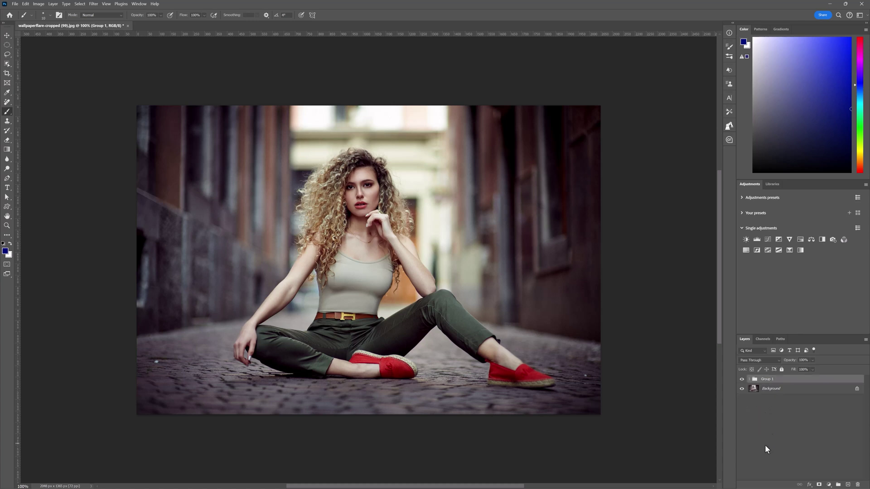
left_click(750, 381)
left_click_drag(758, 392, 761, 395)
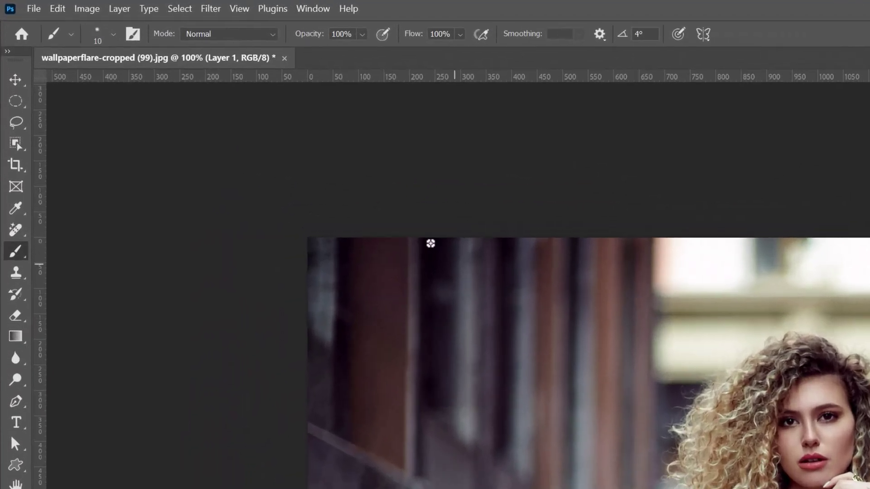
- Switch the image to Lab Color with Don't Flatten, then toggle Layer 1 to compare
left_click(89, 12)
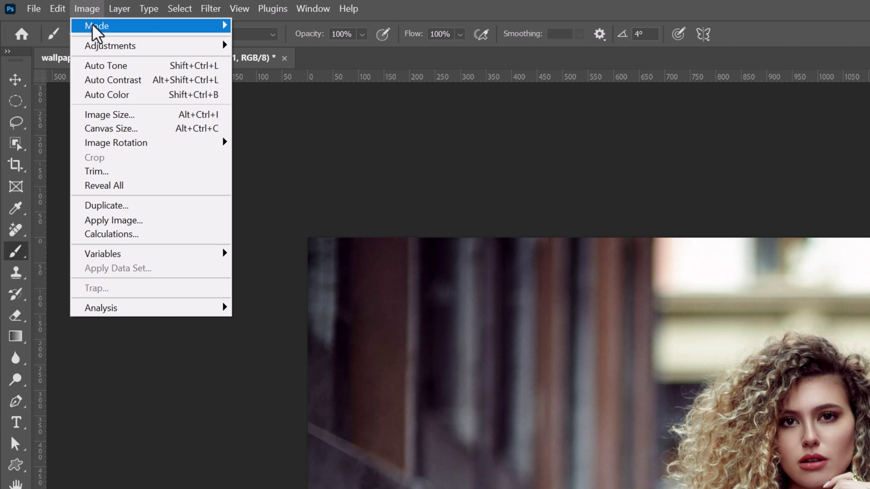
mouse_move(96, 26)
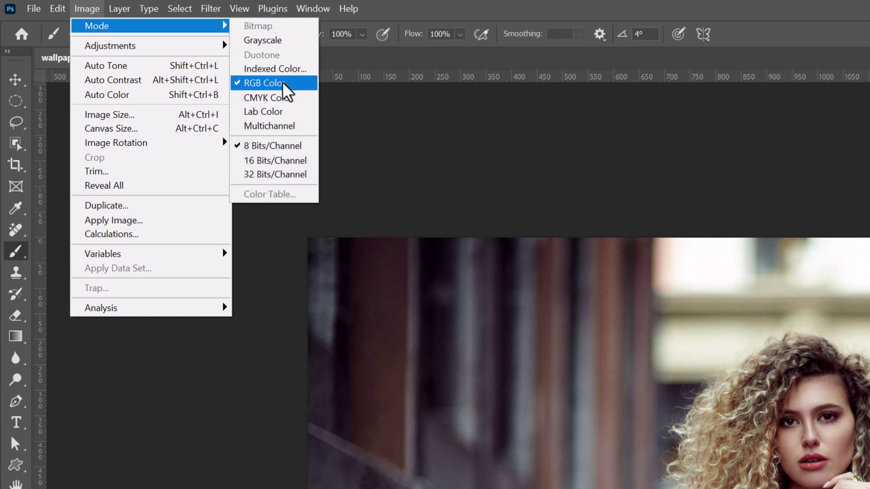
left_click(282, 112)
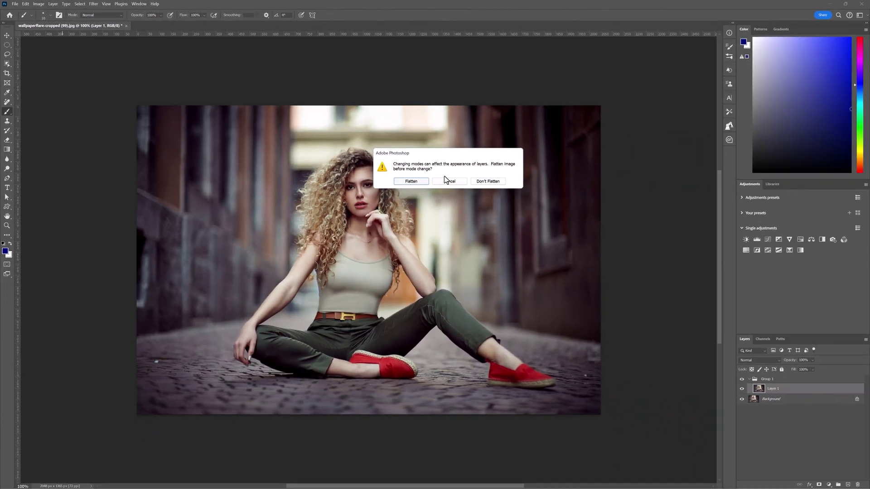
left_click(488, 182)
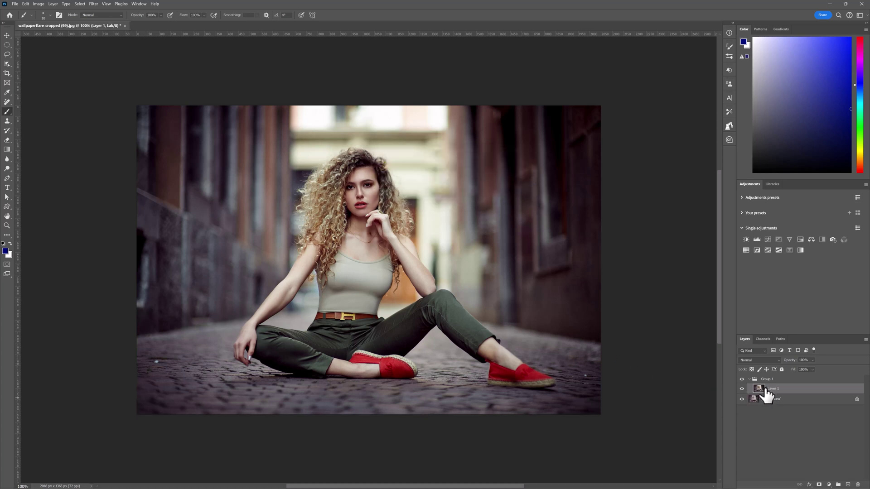
left_click(742, 388)
left_click(742, 389)
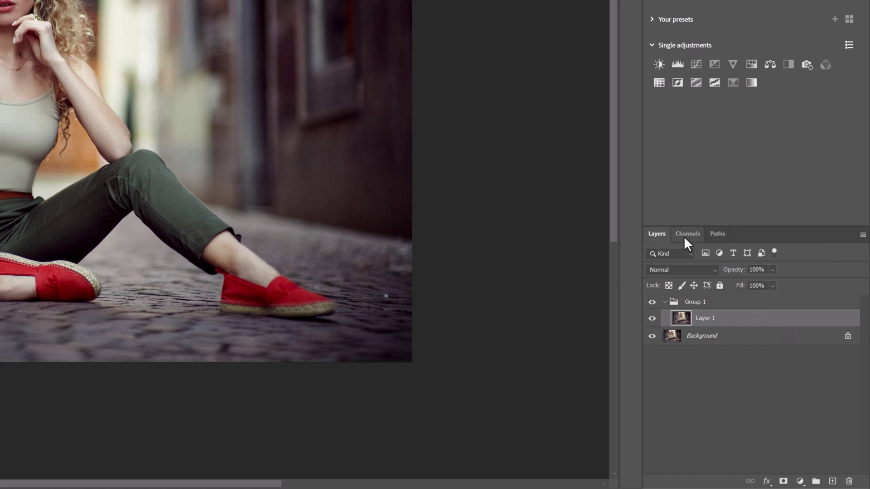
- Copy the entire a channel, paste it over the b channel, and deselect
left_click(688, 234)
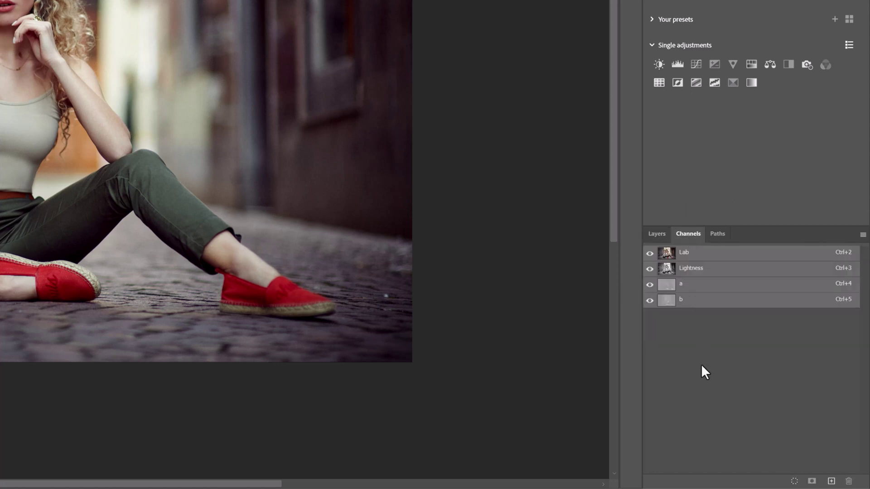
left_click(694, 284)
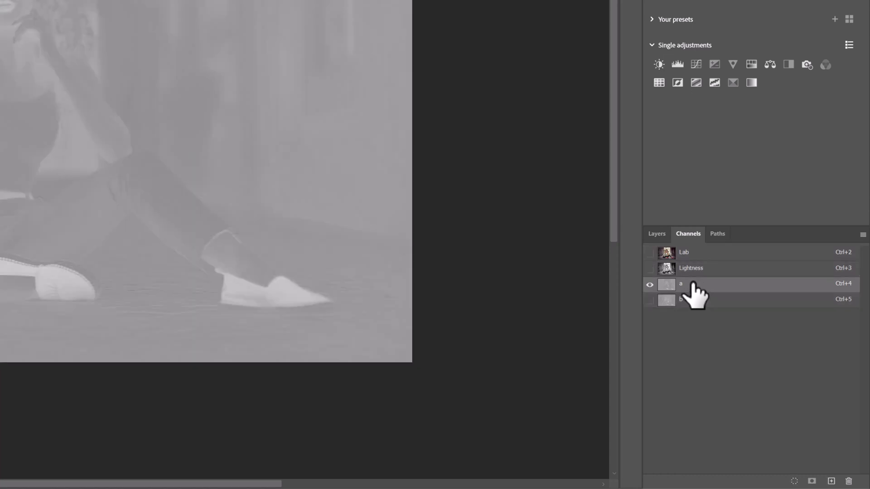
left_click_drag(682, 285, 681, 279)
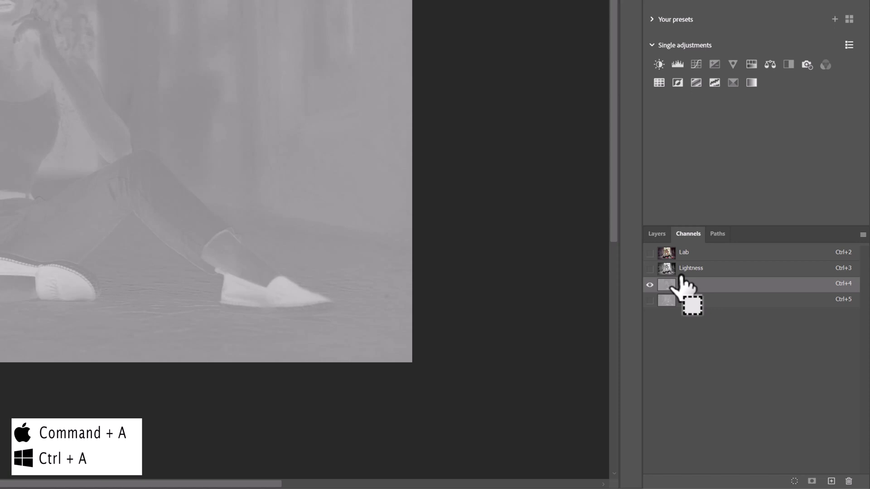
key("ctrl+a")
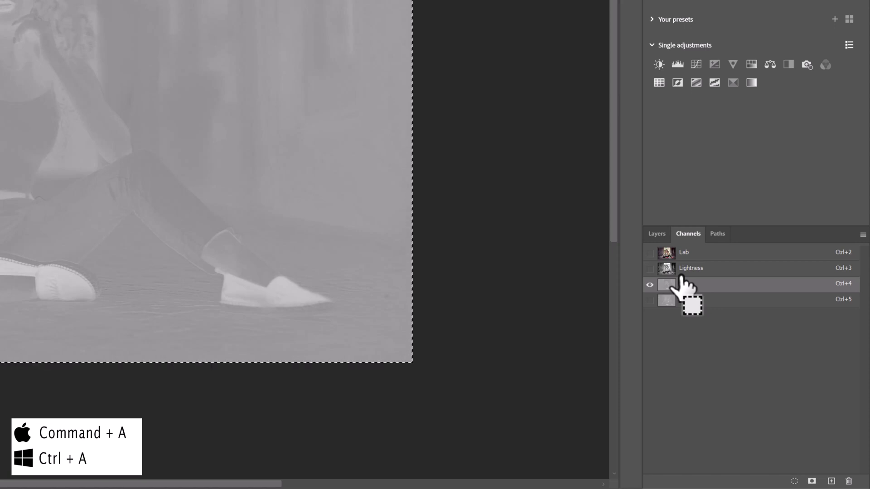
left_click_drag(682, 286, 666, 285)
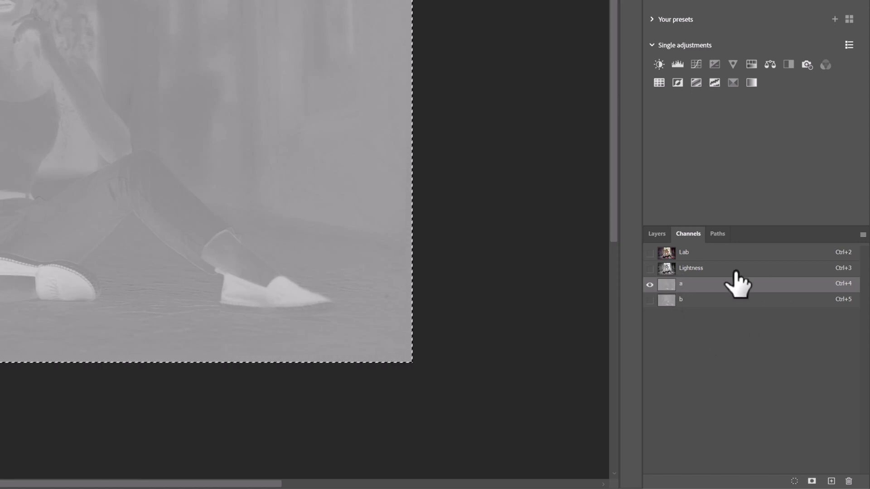
key("ctrl+c")
left_click(698, 301)
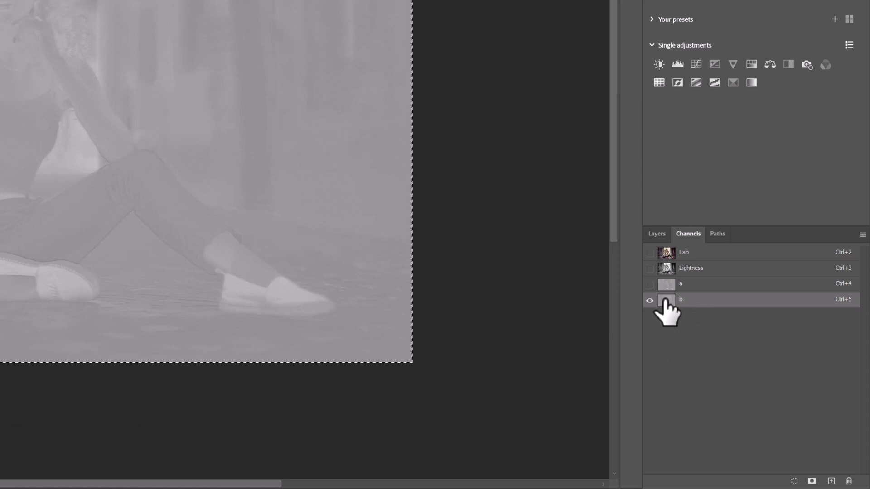
left_click_drag(666, 301, 671, 307)
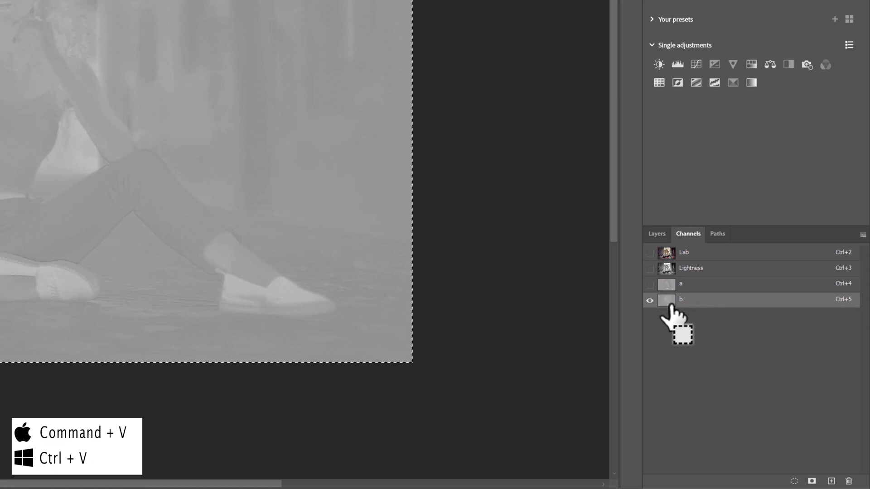
key("ctrl+v")
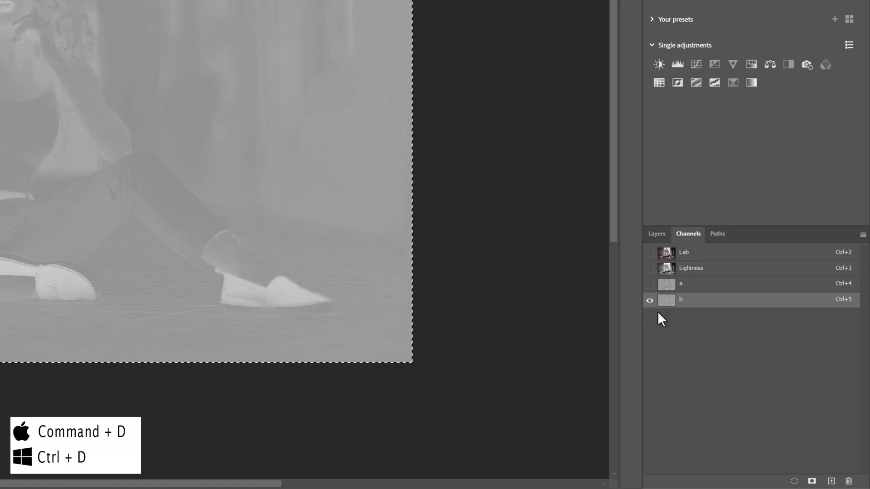
key("ctrl+d")
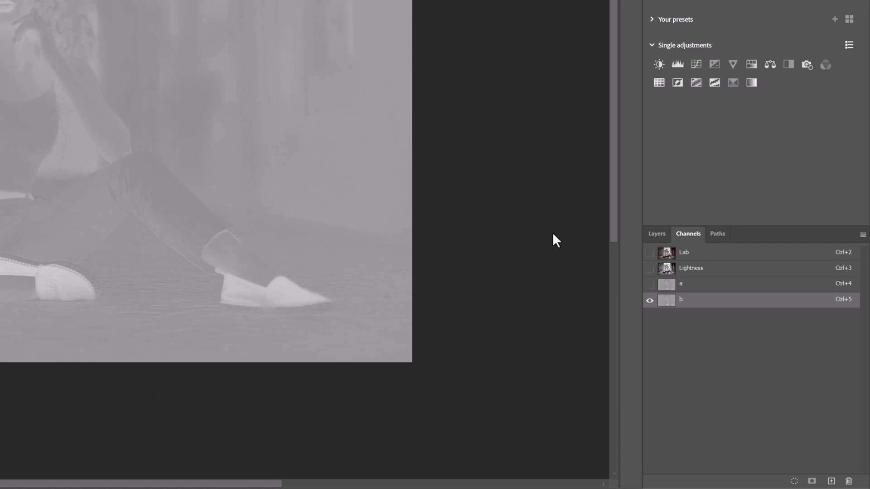
- Return to the Lab composite and the Layers list, toggling Layer 1 to compare the cooler result
left_click(685, 253)
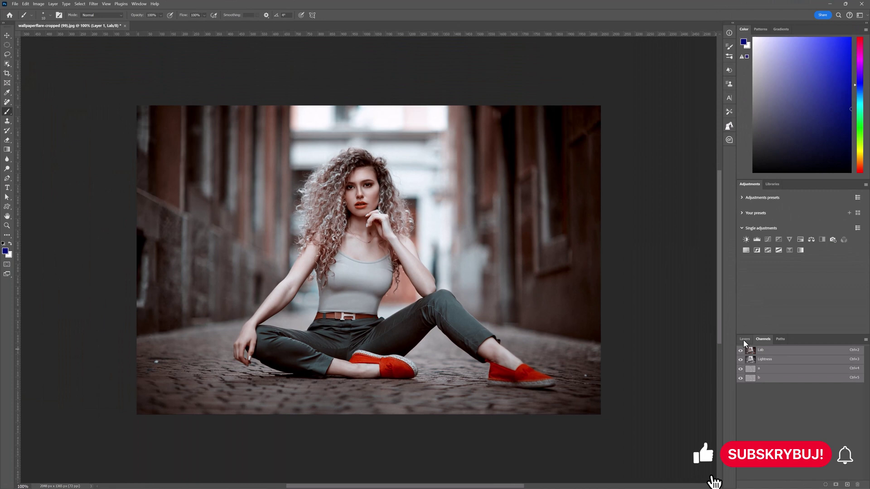
left_click(744, 340)
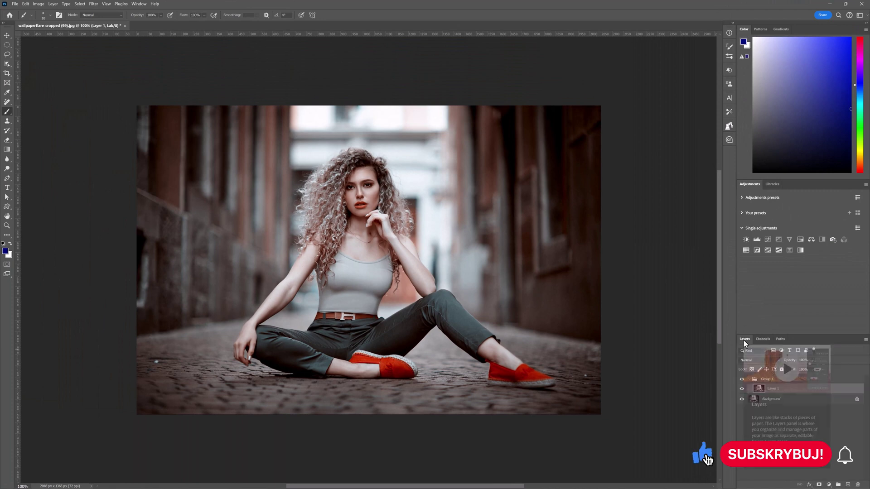
left_click(742, 389)
left_click(742, 389)
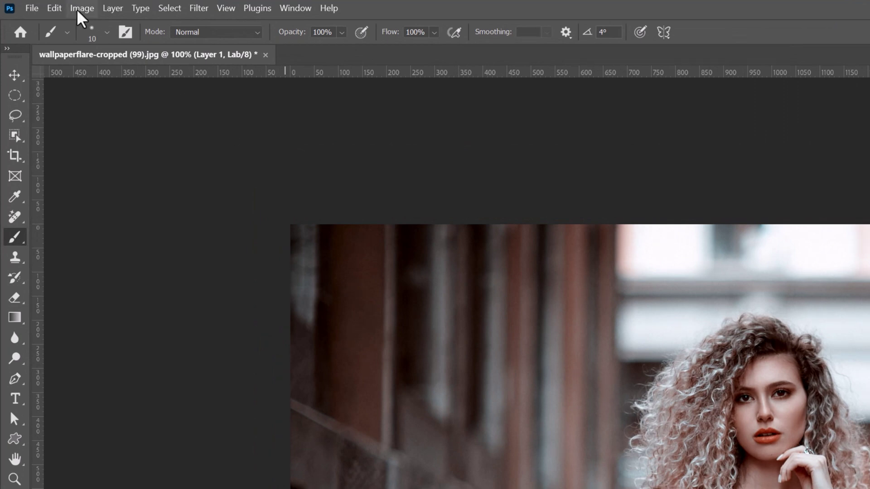
- Change the image mode to RGB Color, choosing Don't Flatten to keep the layers
left_click(81, 9)
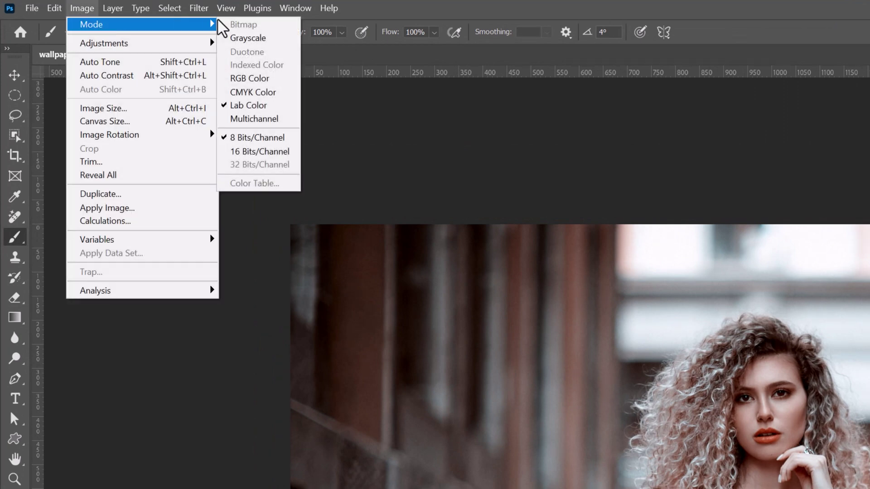
mouse_move(135, 25)
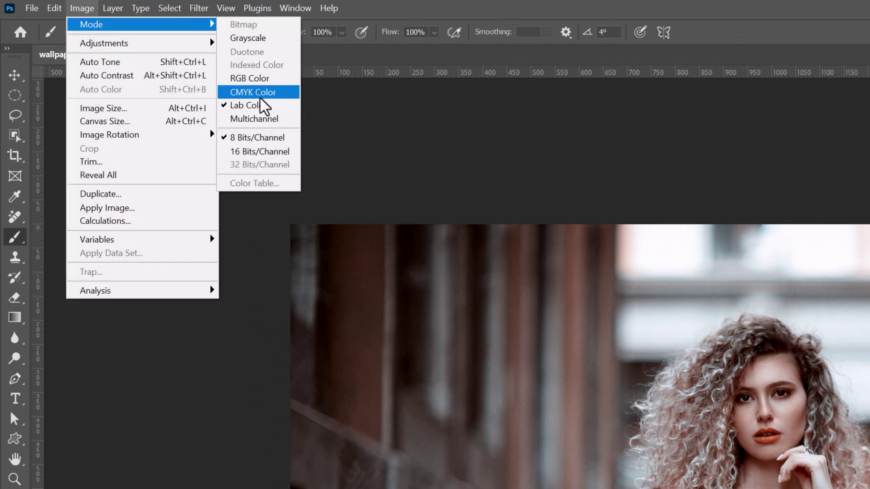
left_click(235, 80)
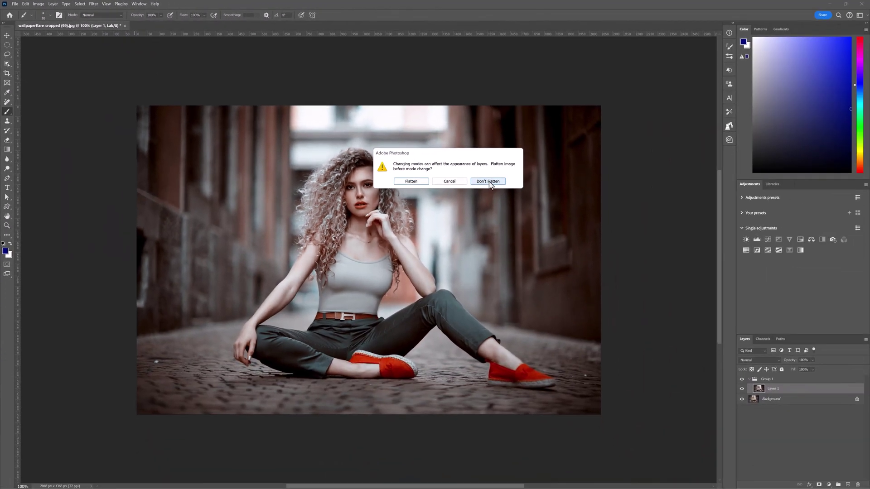
left_click(489, 181)
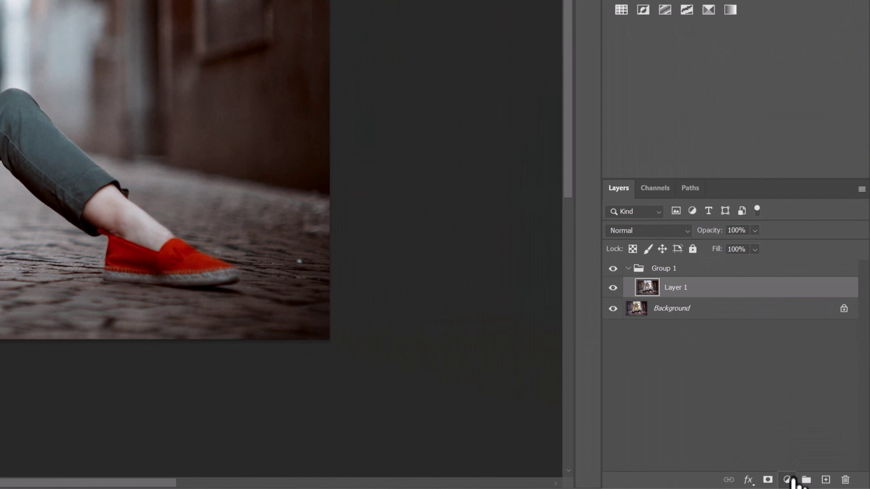
- Add a Selective Color layer with Reds at Cyan −100, Magenta −30, Yellow +35, Black −30
left_click(788, 479)
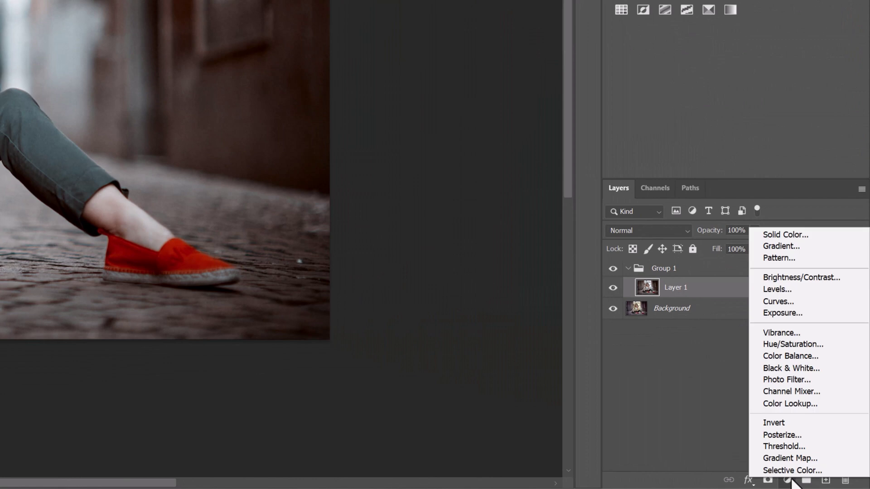
left_click(787, 469)
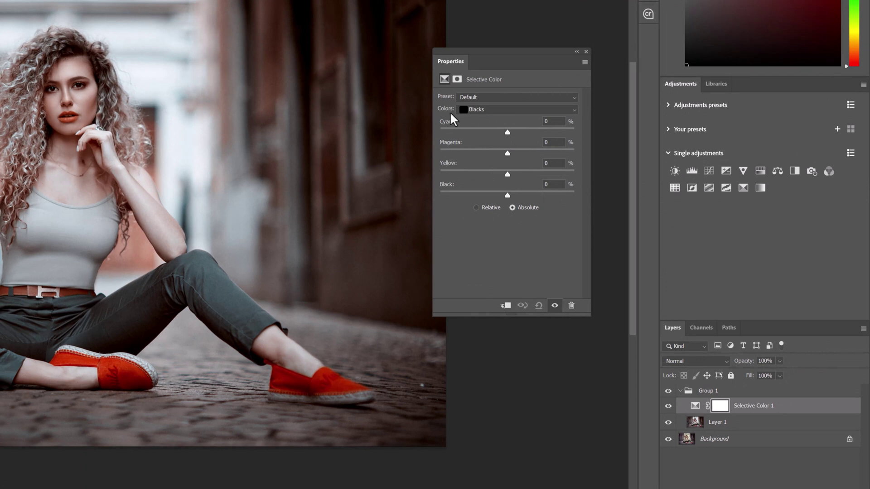
left_click(575, 111)
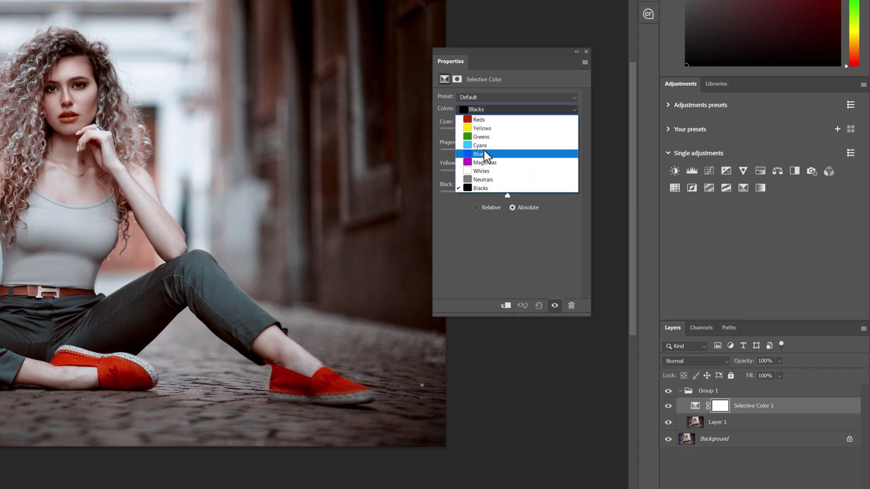
left_click(485, 120)
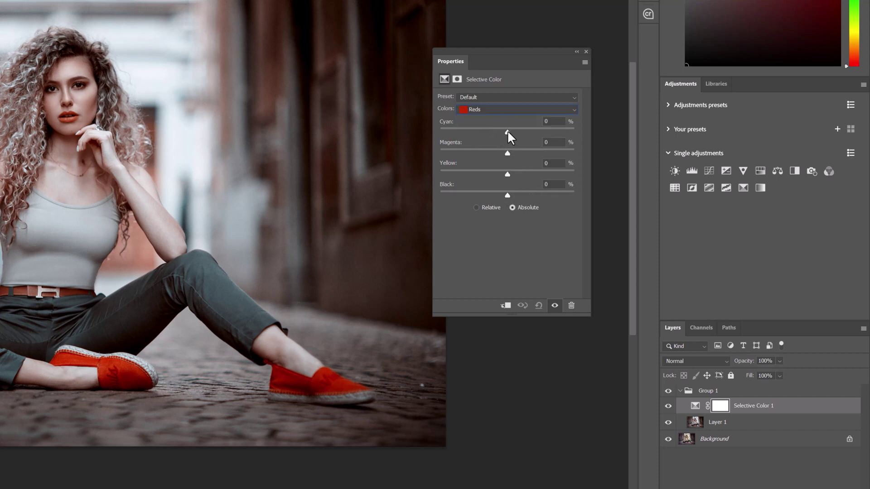
left_click_drag(507, 133, 345, 135)
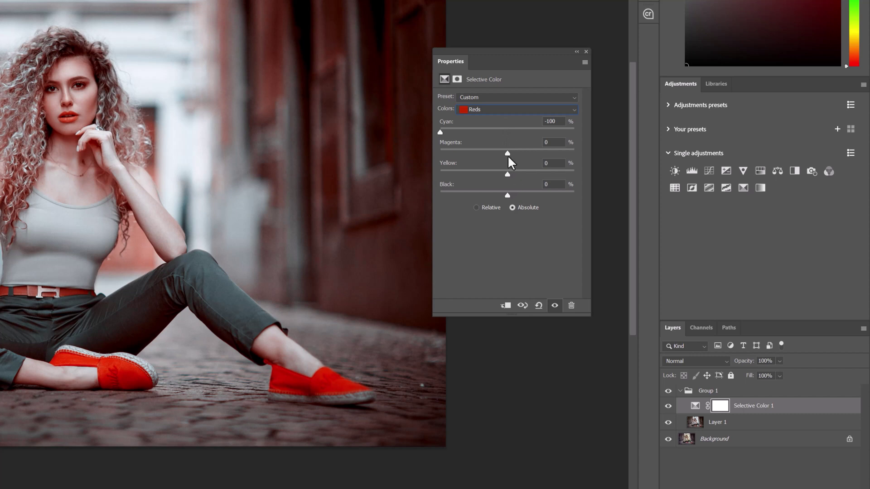
left_click_drag(507, 153, 490, 153)
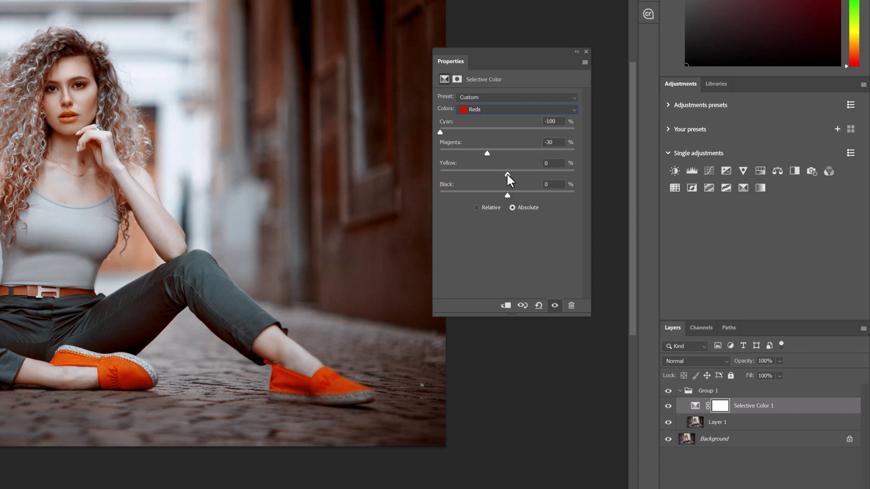
left_click_drag(507, 174, 519, 174)
left_click_drag(508, 196, 488, 196)
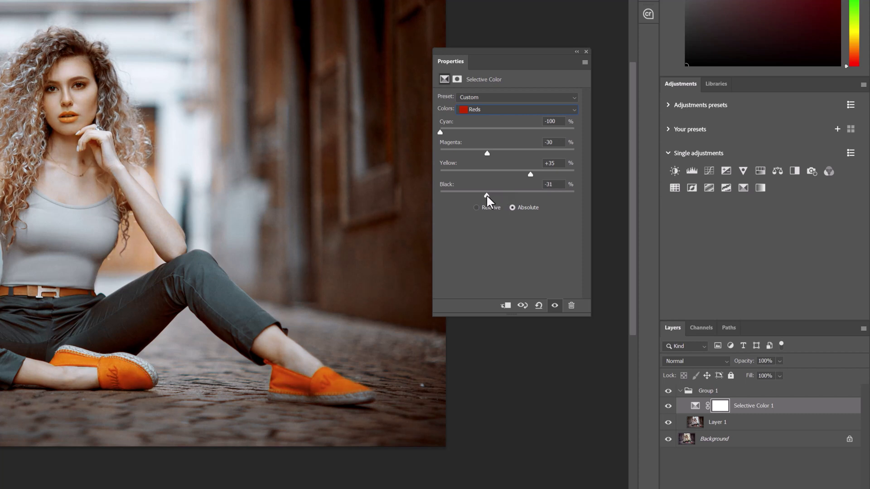
left_click(490, 110)
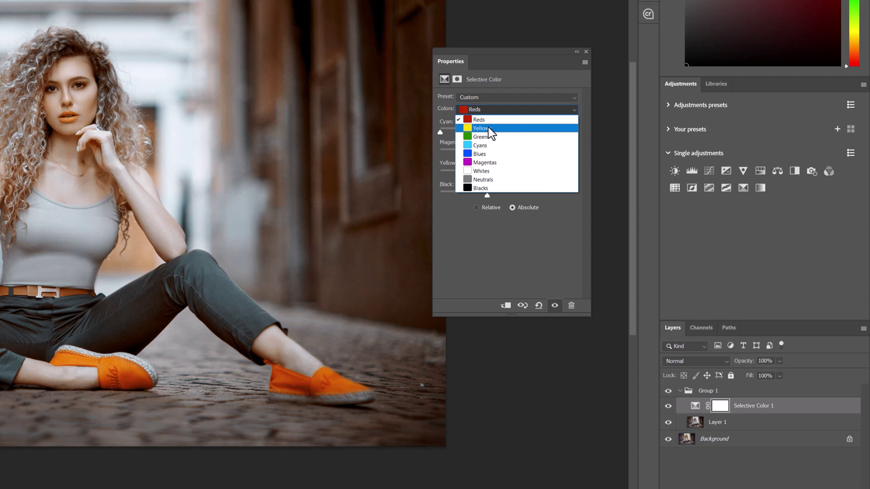
left_click(480, 128)
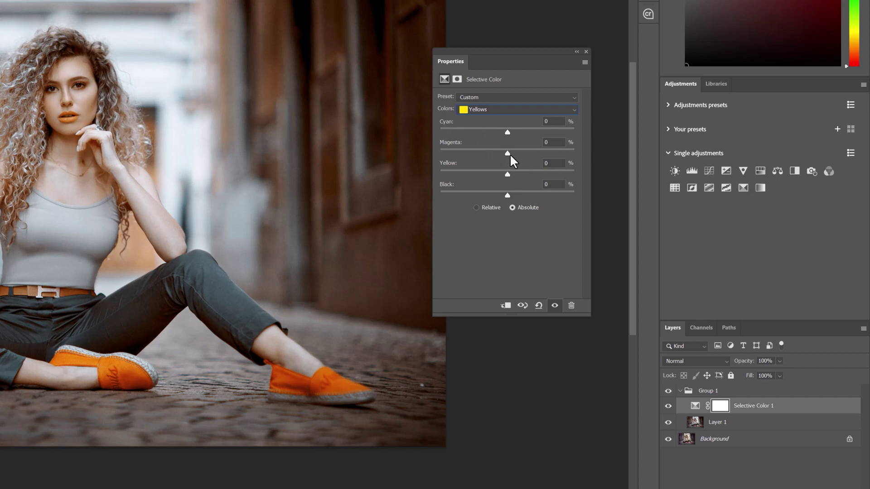
- Set Yellows to Magenta −3, Yellow +19 and Cyans to Cyan +100, Yellow +33
left_click_drag(507, 153, 505, 153)
left_click_drag(508, 175, 522, 176)
left_click(518, 111)
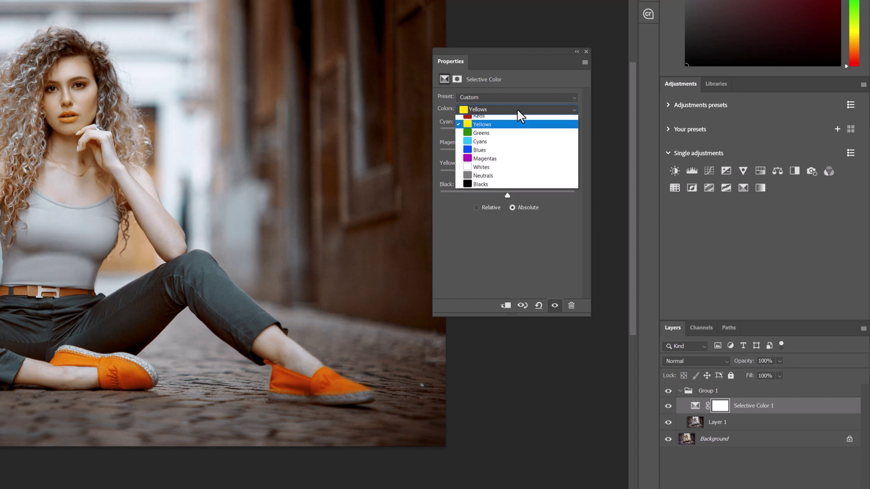
left_click(496, 146)
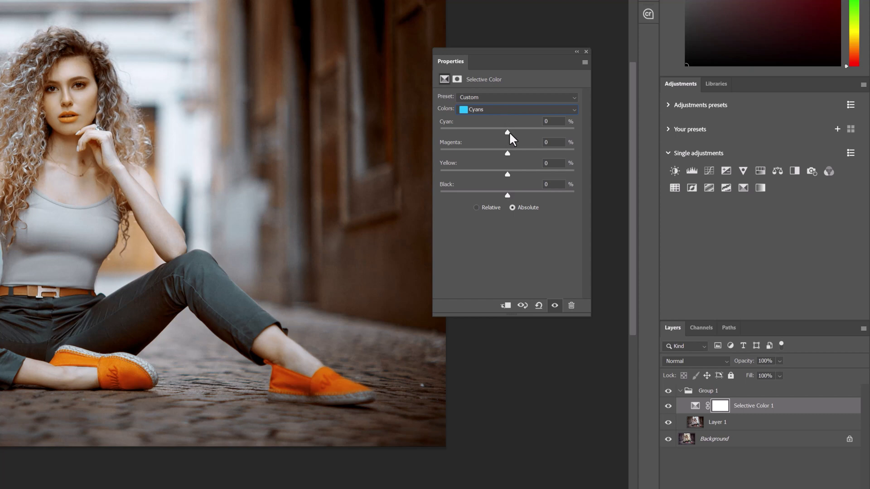
left_click_drag(508, 133, 652, 138)
left_click_drag(507, 175, 541, 178)
- Set Neutrals to Cyan +10 and Blacks to Cyan +10, Black −5
left_click(519, 110)
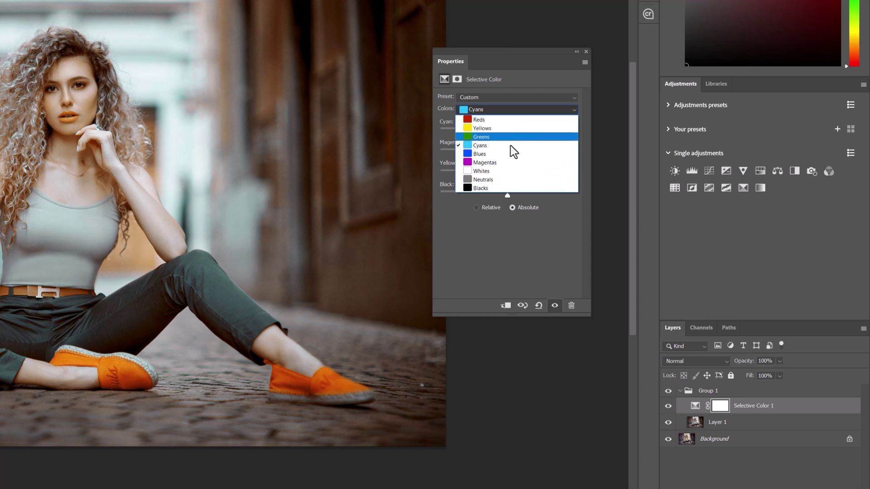
left_click(486, 180)
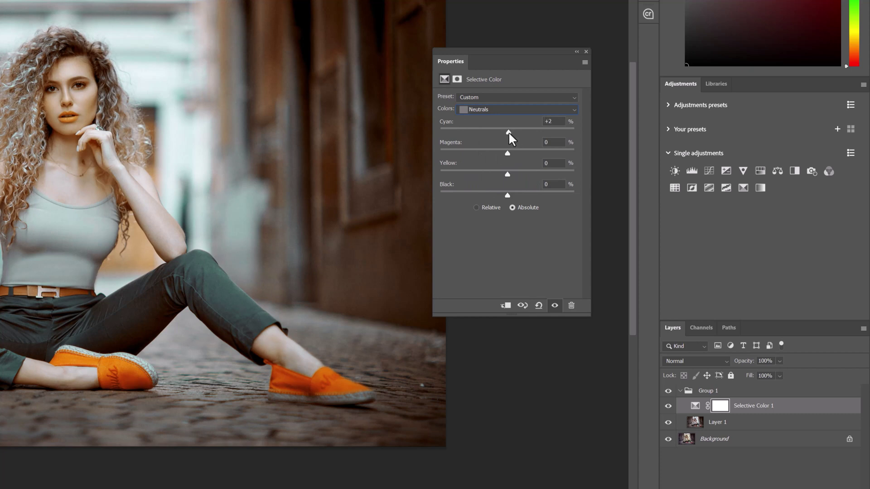
left_click_drag(512, 131, 513, 132)
left_click(527, 107)
left_click(489, 186)
left_click_drag(507, 132, 514, 135)
left_click_drag(507, 195, 504, 195)
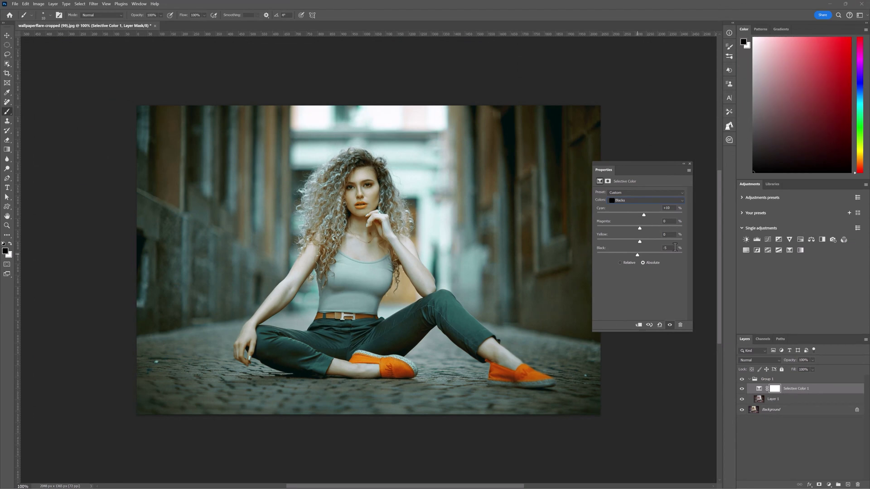
- Add a black-to-white Gradient Map adjustment layer above Selective Color 1
left_click(691, 163)
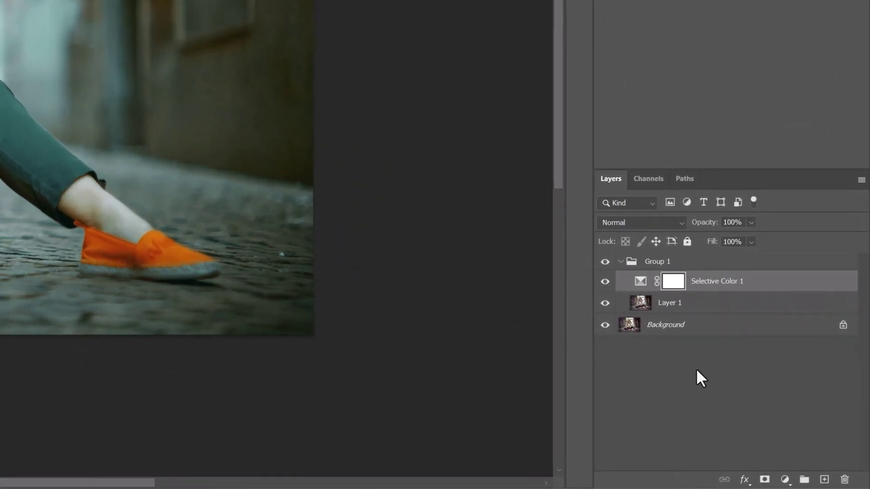
left_click(785, 479)
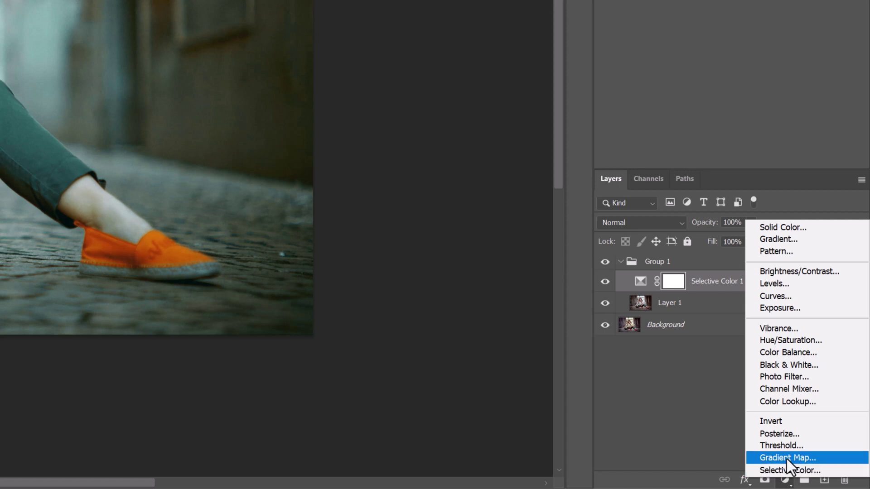
left_click(786, 459)
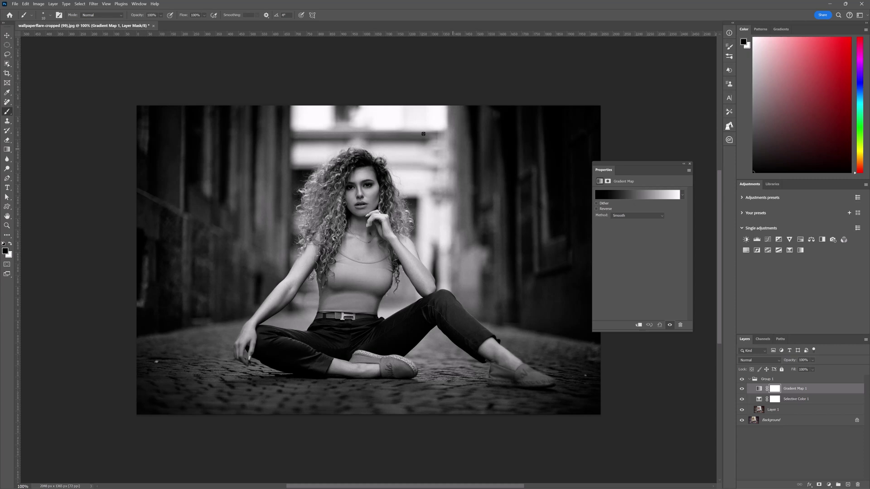
left_click(597, 209)
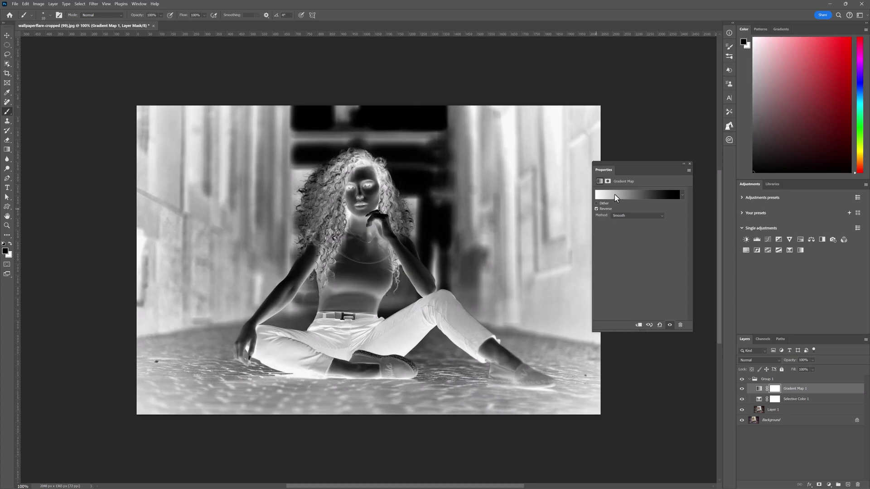
left_click(596, 209)
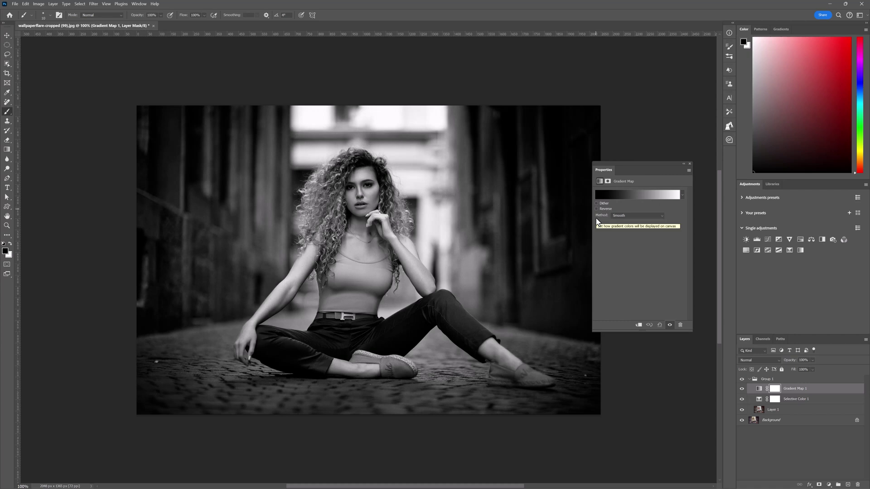
left_click(689, 164)
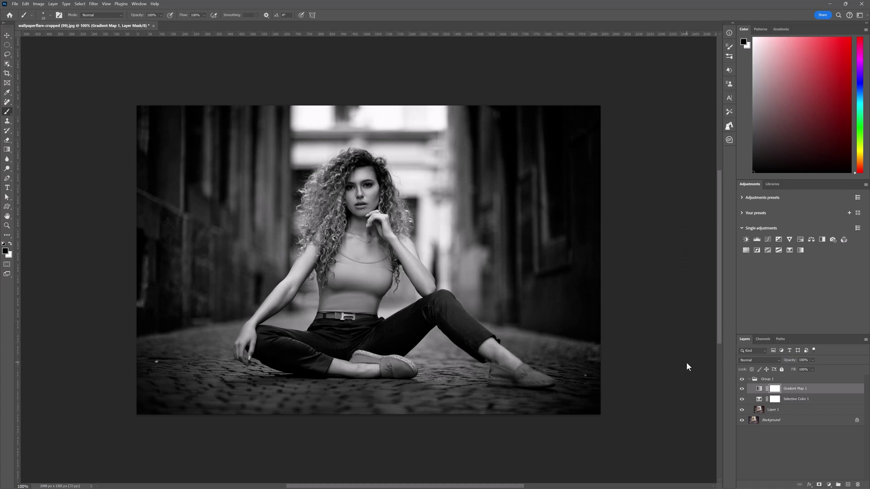
- Set Gradient Map 1 to Soft Light blend mode at about 30% opacity
left_click(776, 363)
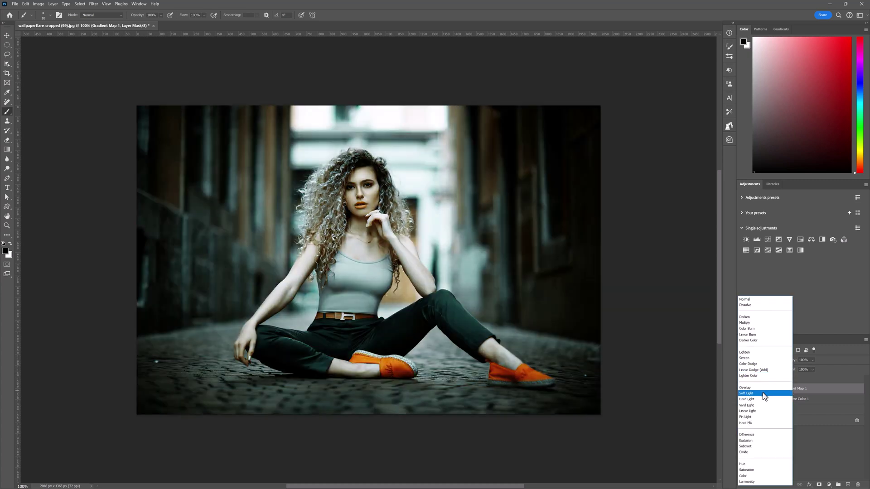
left_click(763, 394)
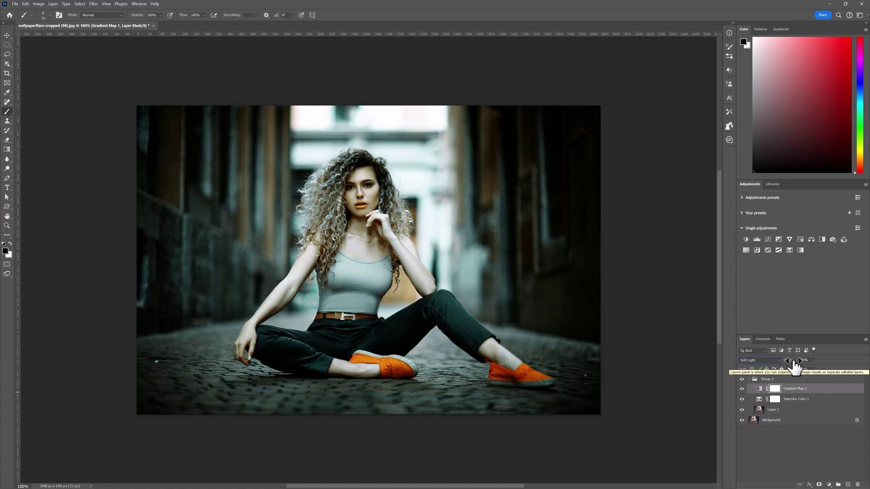
left_click_drag(792, 363, 769, 368)
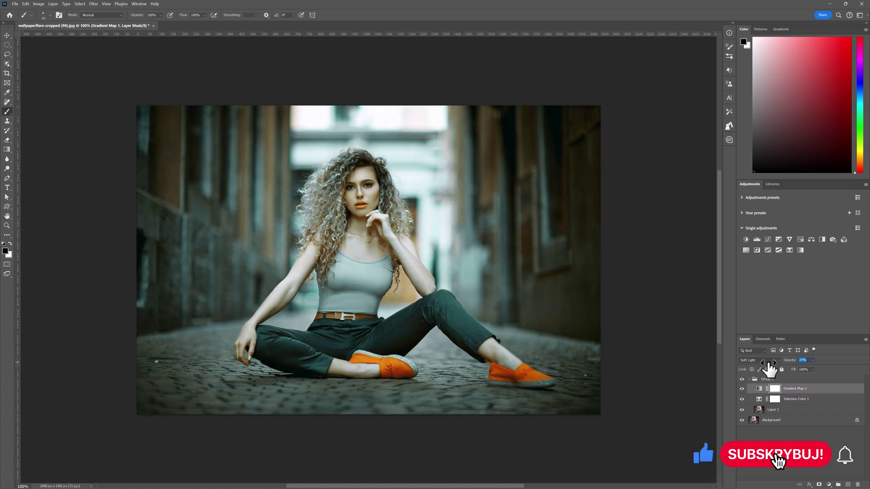
left_click_drag(769, 369, 770, 370)
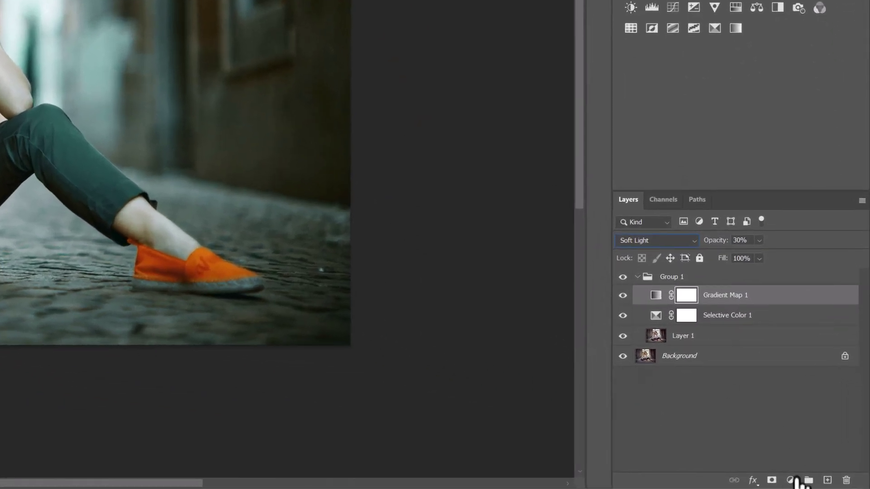
left_click(793, 480)
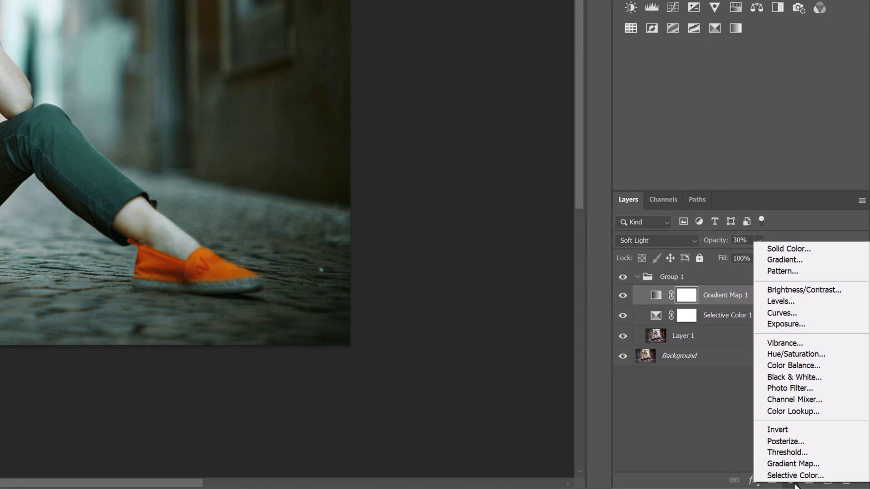
- Add Gradient Map 2, Apply Image (Merged, Multiply) into its mask, and set opacity to 46%
left_click(813, 463)
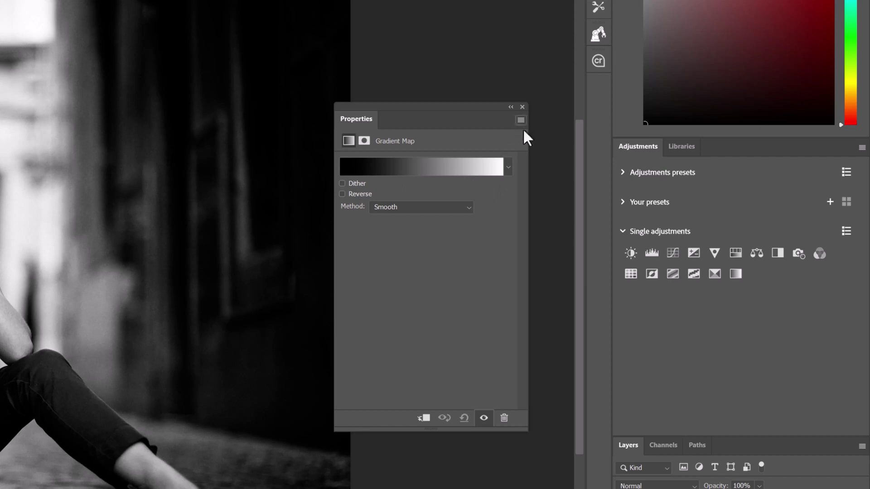
left_click(622, 450)
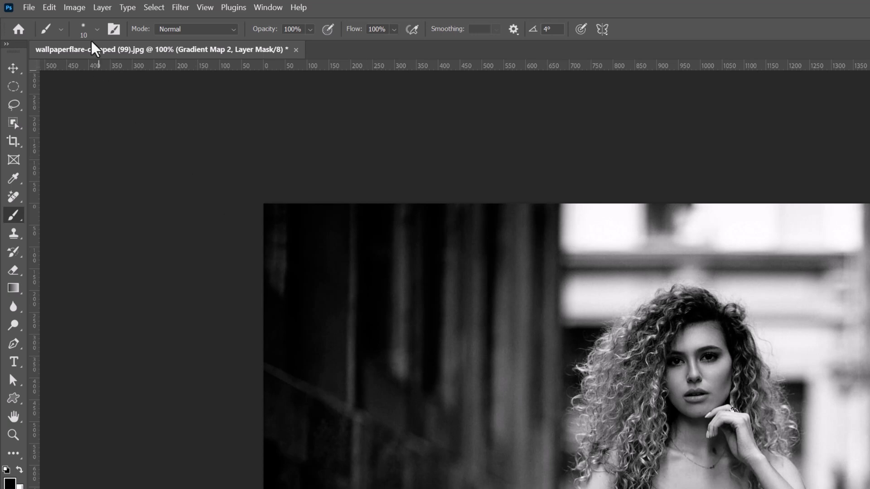
left_click(74, 12)
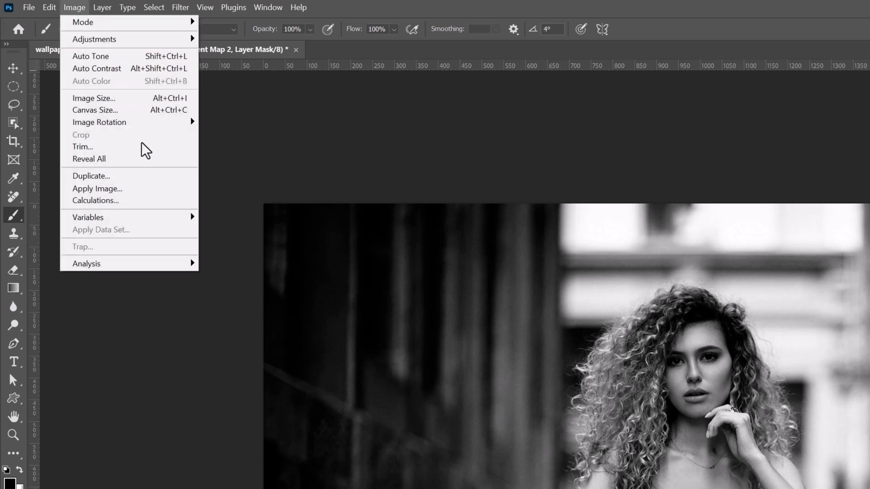
left_click(103, 192)
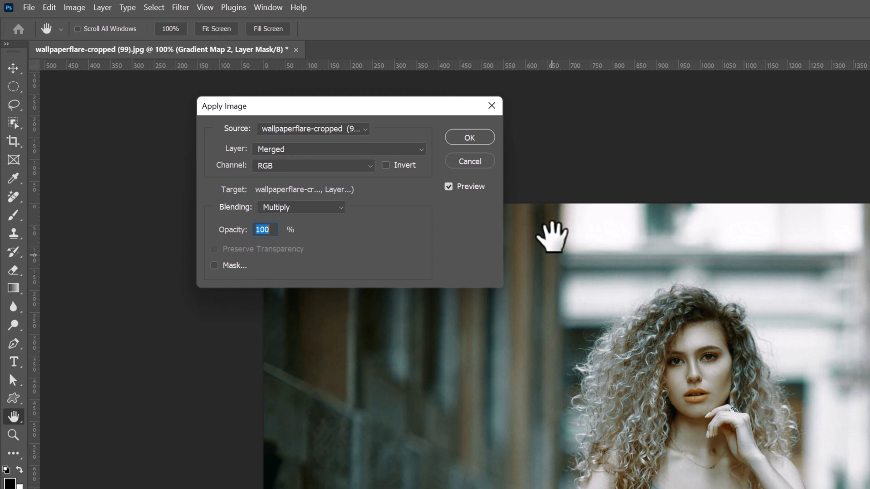
left_click(470, 139)
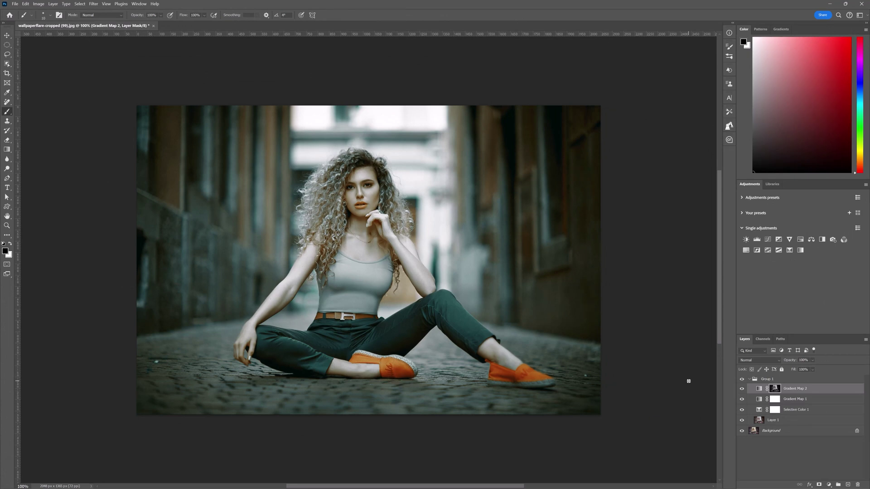
left_click_drag(796, 365, 774, 368)
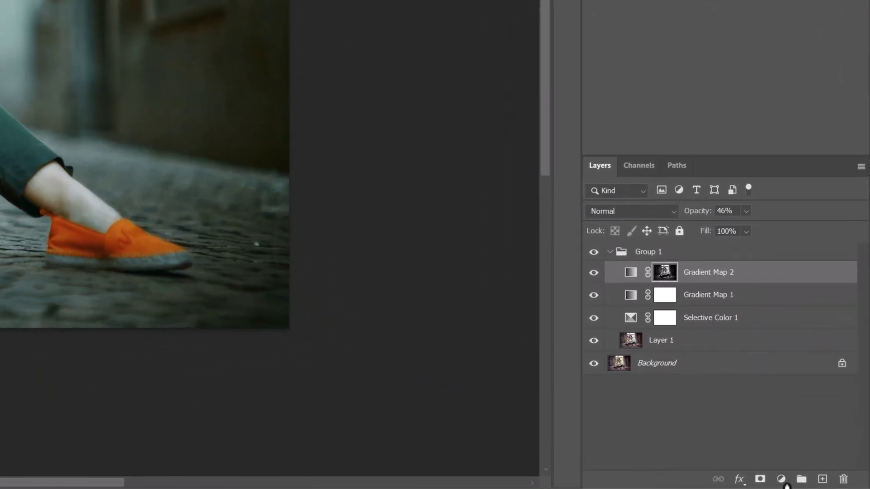
- Add a Vibrance adjustment layer boosted to about +88 at the top of Group 1
left_click(781, 480)
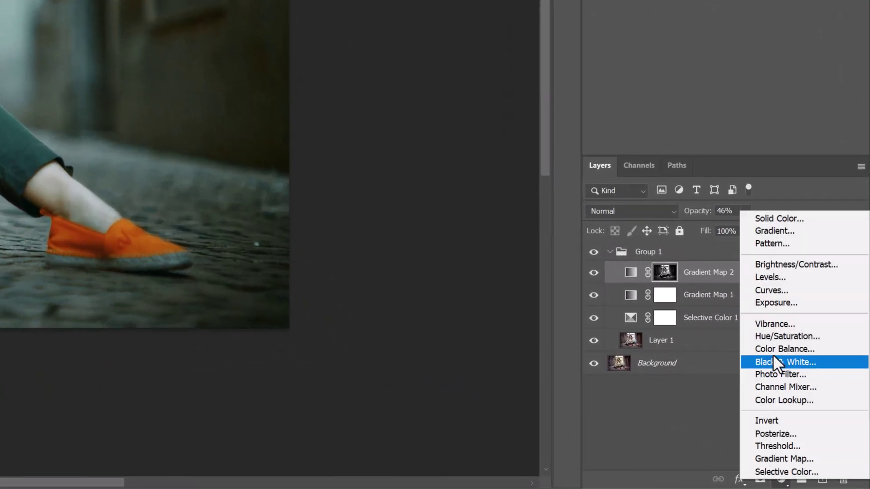
left_click(771, 323)
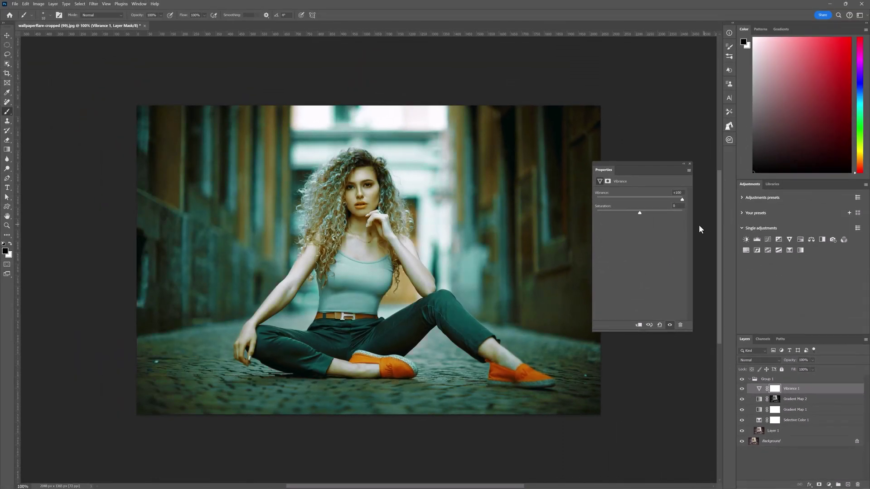
left_click(681, 199)
left_click_drag(680, 200, 678, 202)
left_click(690, 165)
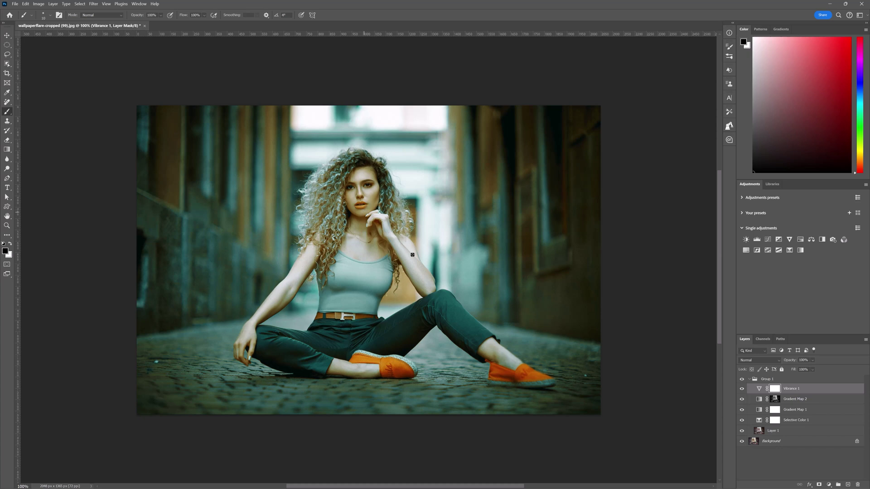
left_click(775, 420)
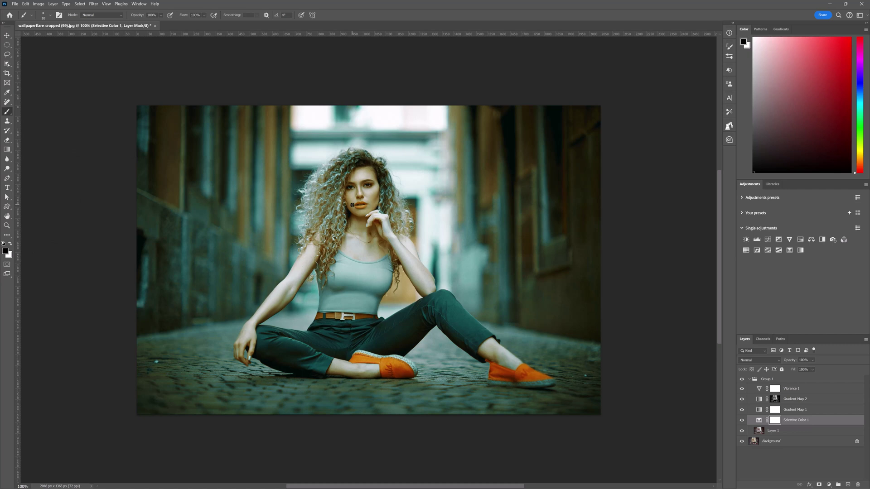
- Paint out the Selective Color 1 mask over her lips and eyes
key("ctrl+plus")
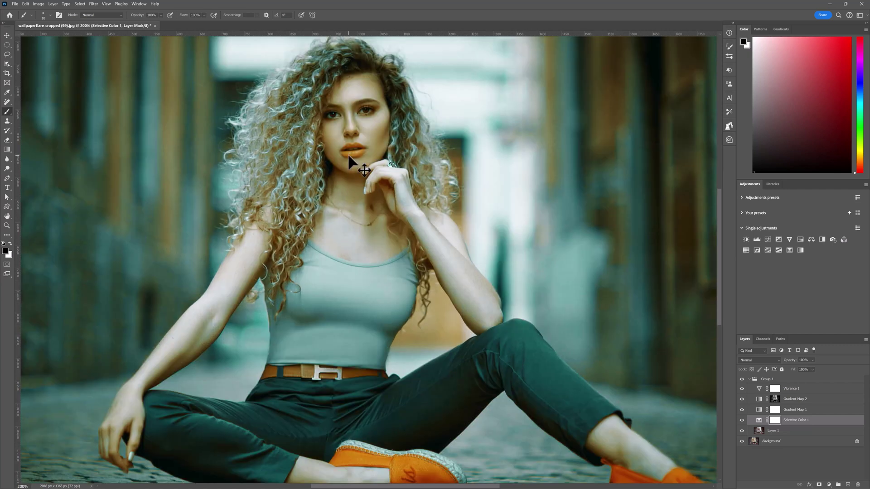
mouse_move(343, 153)
left_mouse_down()
mouse_move(364, 148)
mouse_move(349, 146)
left_mouse_up()
left_click_drag(363, 111, 338, 115)
key("ctrl+minus")
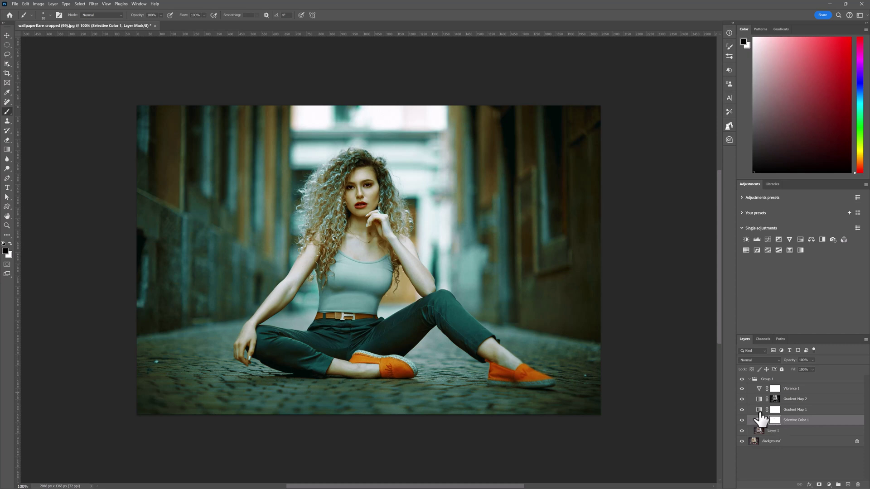
- Re-tune the Vibrance 1 layer's Vibrance amount down to +50
double_click(759, 410)
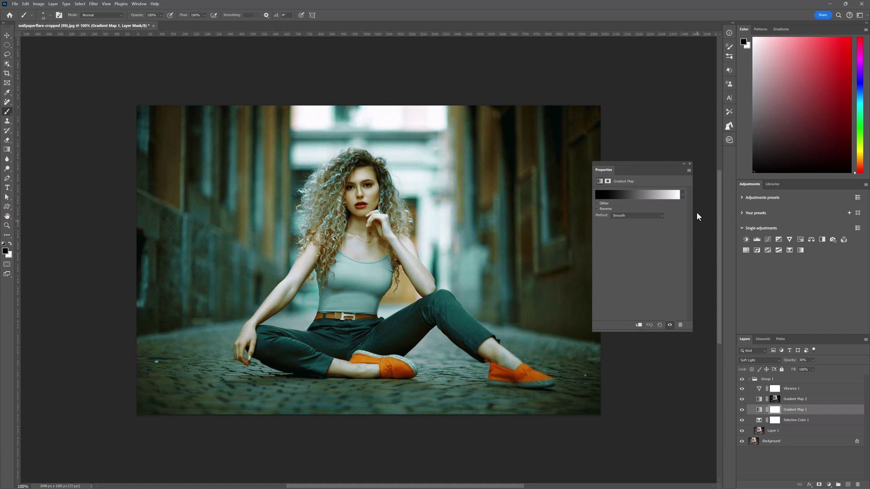
left_click(689, 163)
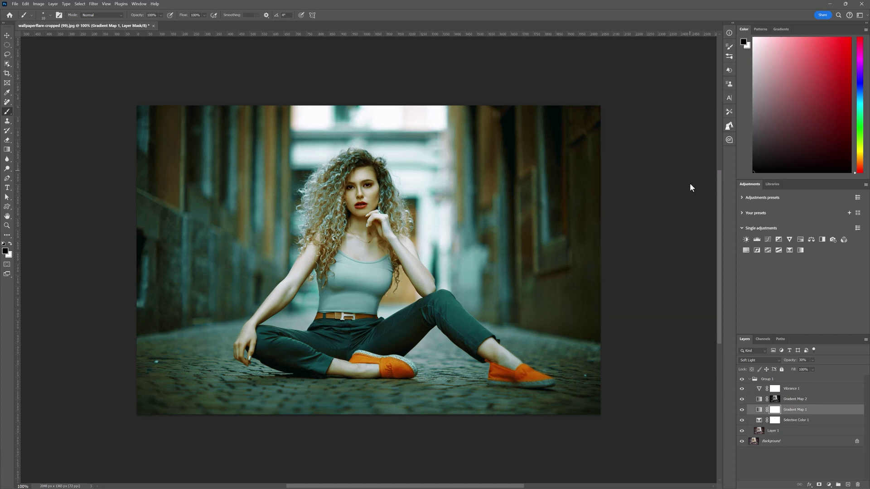
double_click(759, 389)
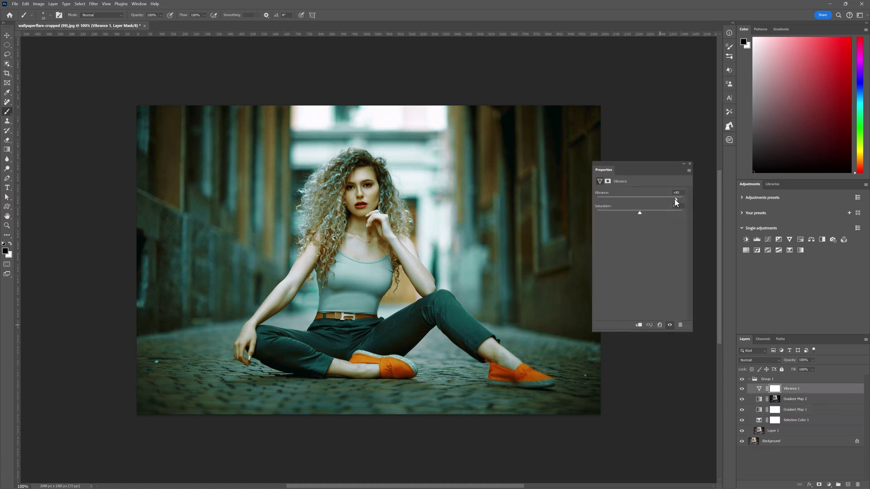
left_click_drag(627, 199, 676, 198)
left_click(690, 164)
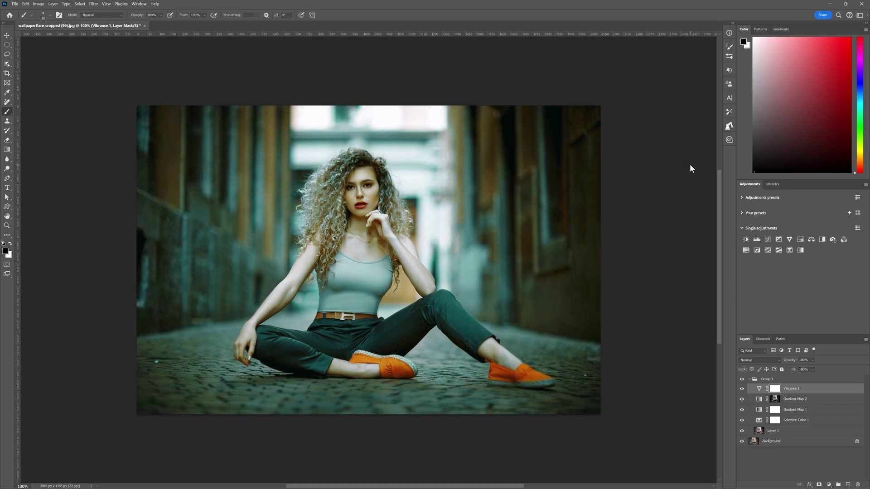